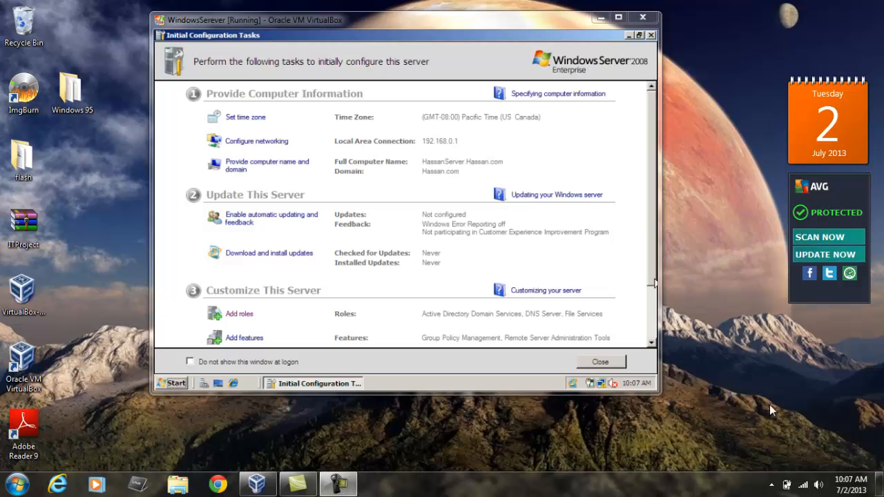
# Start adding server roles and select the DHCP Server role
pyautogui.click(235, 314)
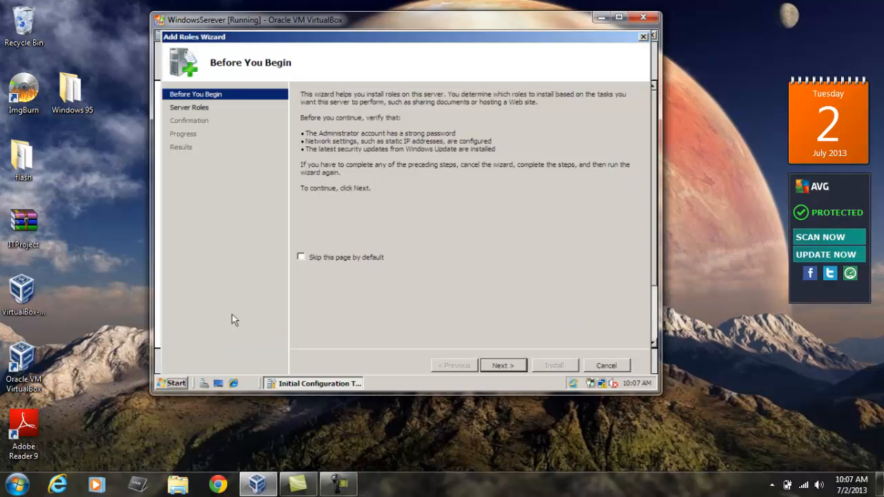
pyautogui.click(509, 360)
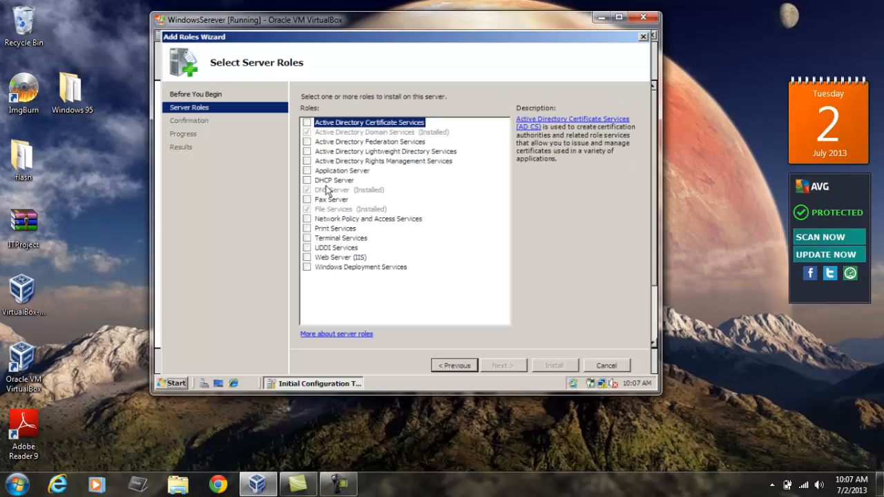
pyautogui.click(308, 180)
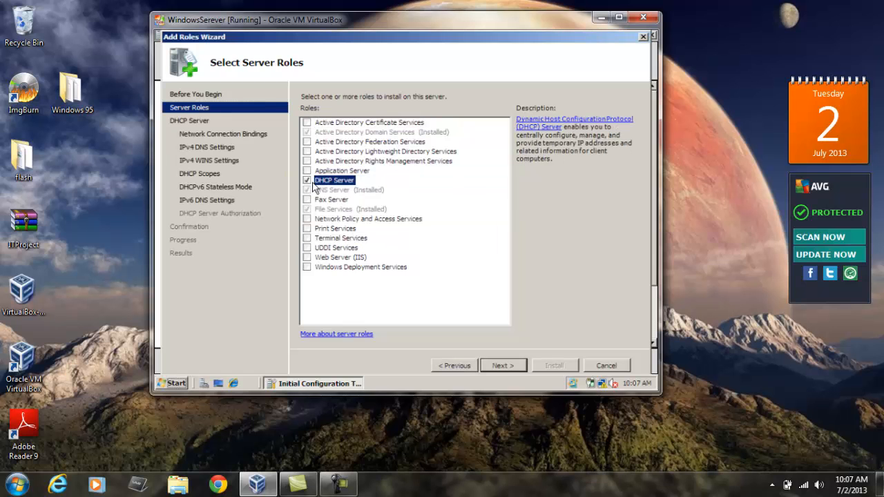
pyautogui.click(504, 367)
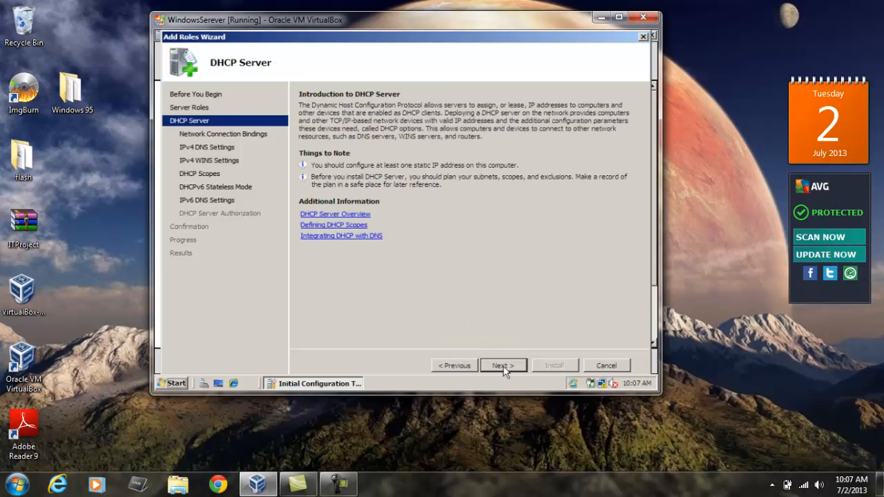
# Accept the default network binding, IPv4 DNS, WINS and scope settings in the DHCP Server wizard pages
pyautogui.click(504, 367)
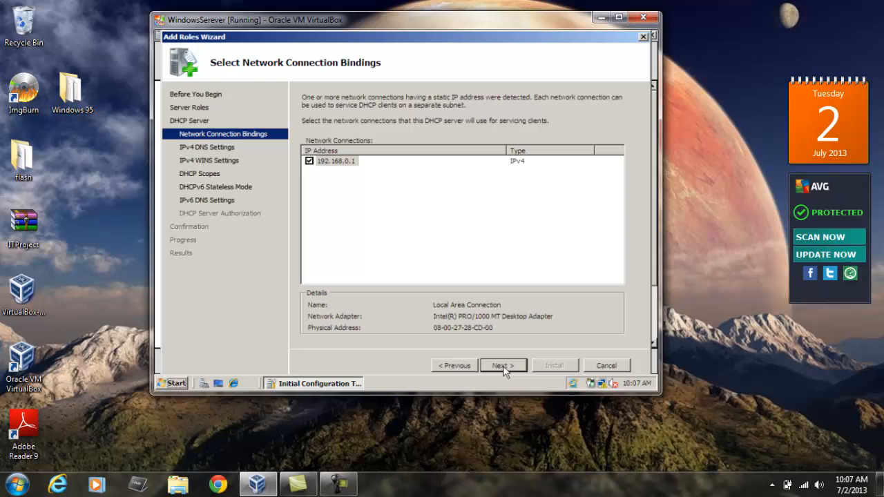
pyautogui.click(504, 367)
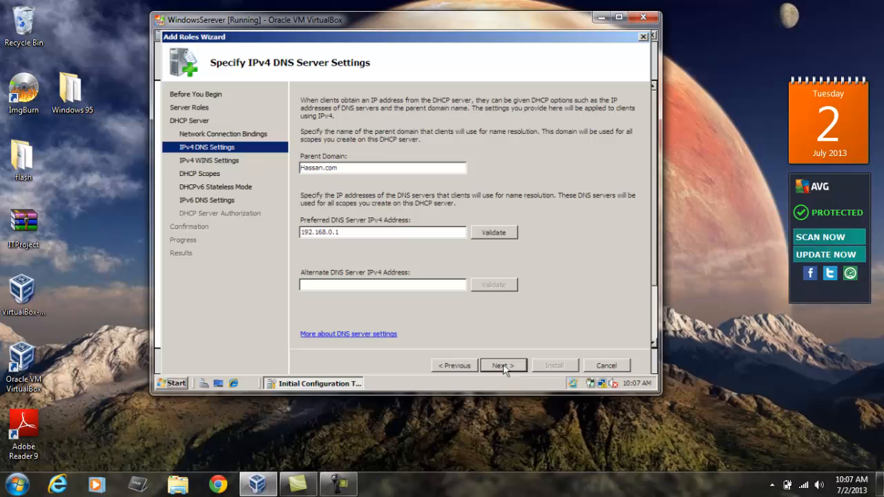
pyautogui.click(504, 368)
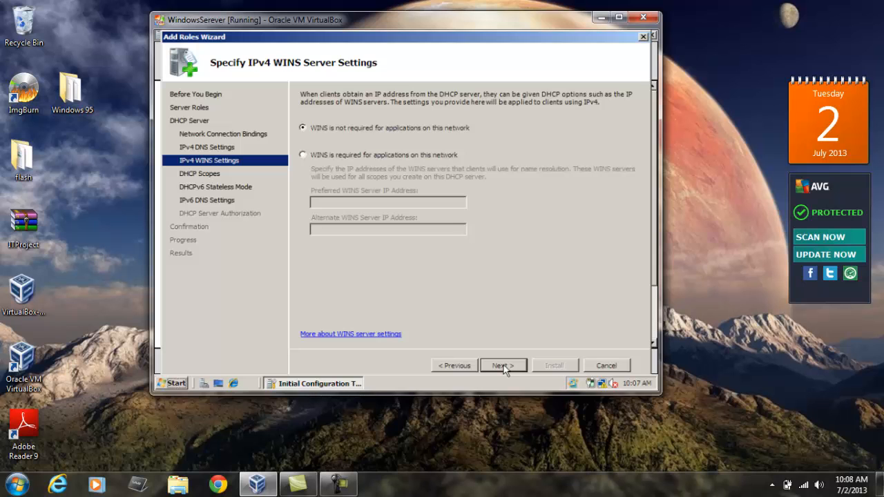
pyautogui.click(505, 368)
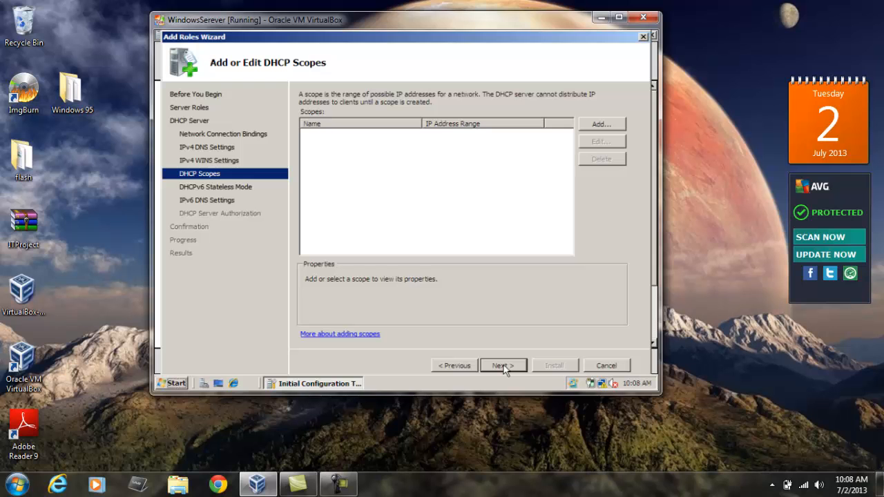
pyautogui.click(505, 368)
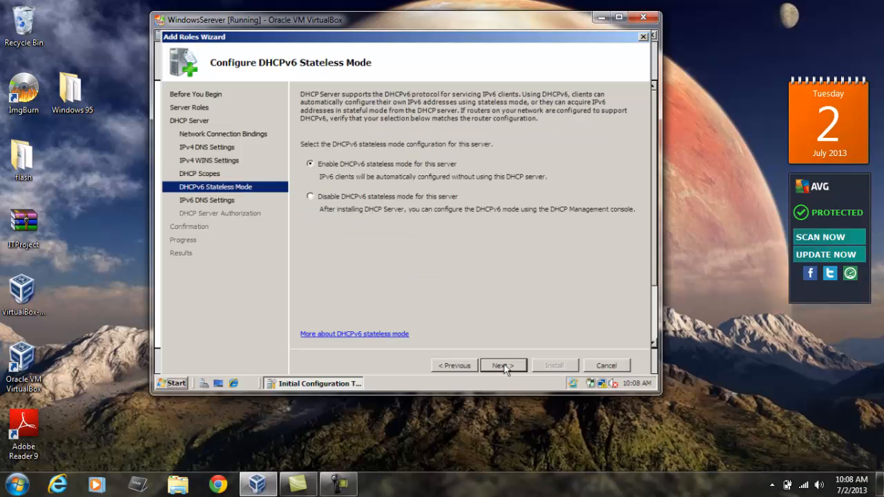
# Disable DHCPv6 stateless mode and keep the current credentials for authorizing the DHCP server
pyautogui.click(419, 198)
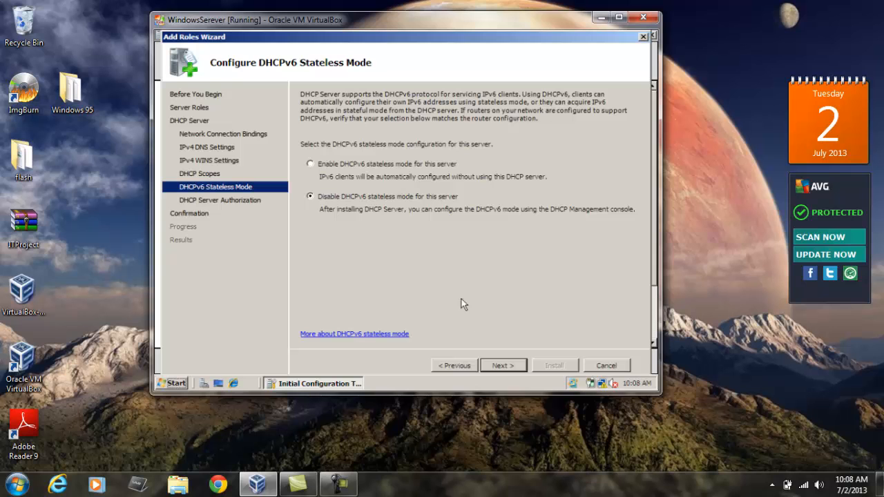
pyautogui.click(500, 365)
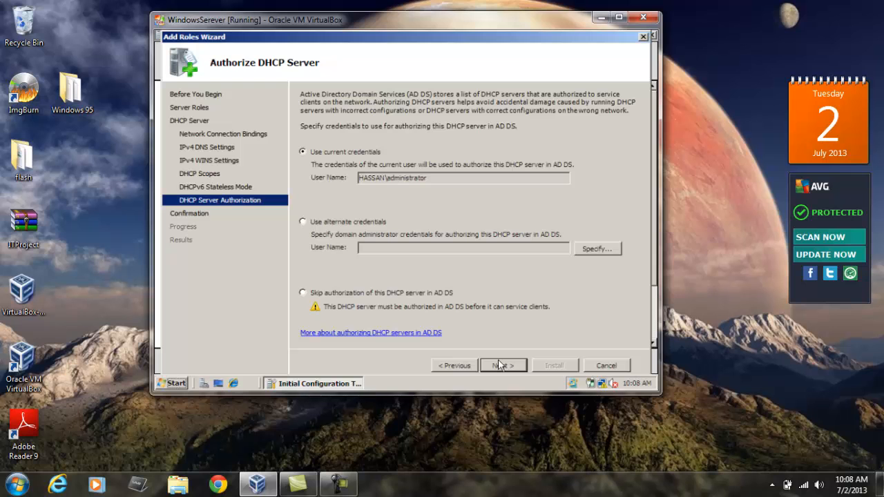
pyautogui.click(500, 365)
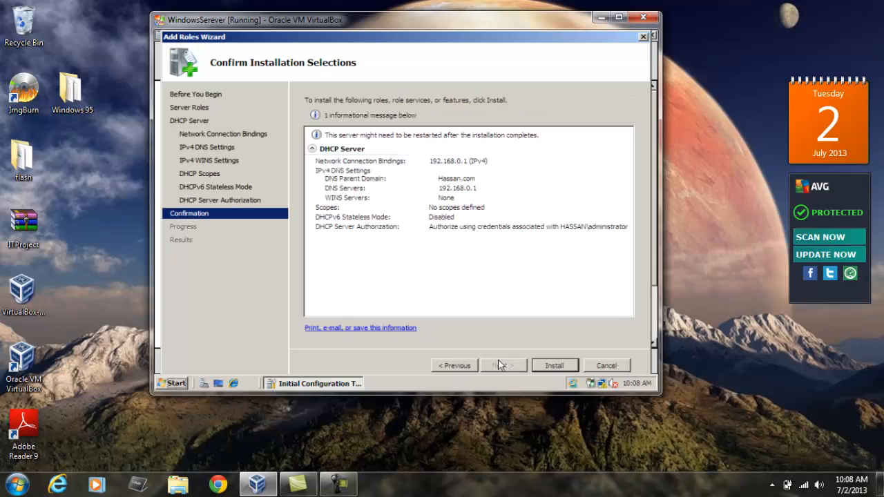
# Install the DHCP Server role and close the wizard
pyautogui.click(545, 367)
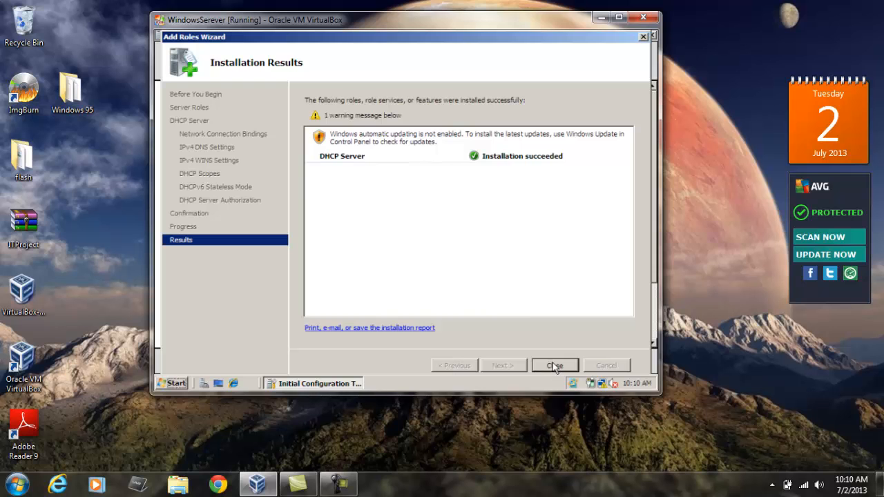
pyautogui.click(555, 366)
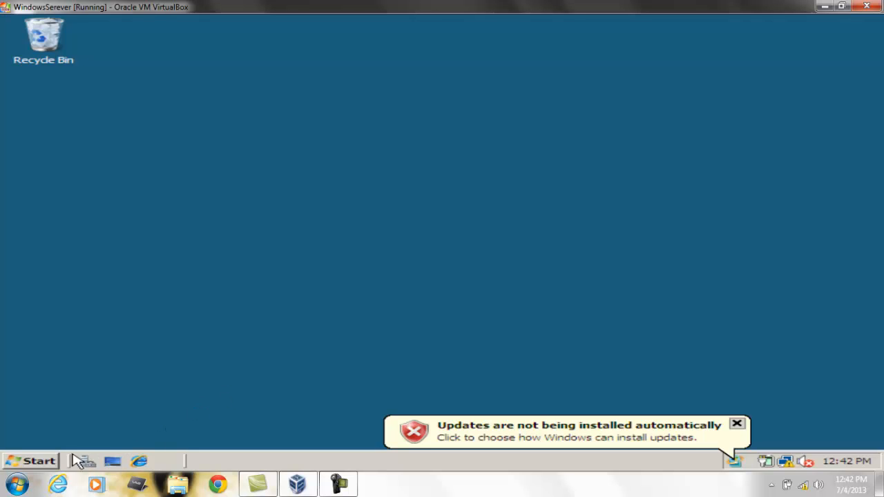
# Open the DHCP management console from the administrative tools
pyautogui.click(39, 461)
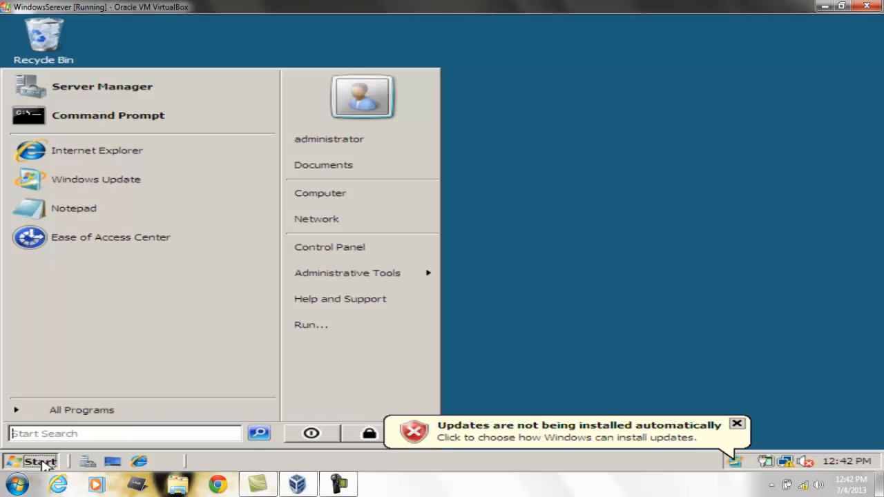
pyautogui.moveTo(352, 282)
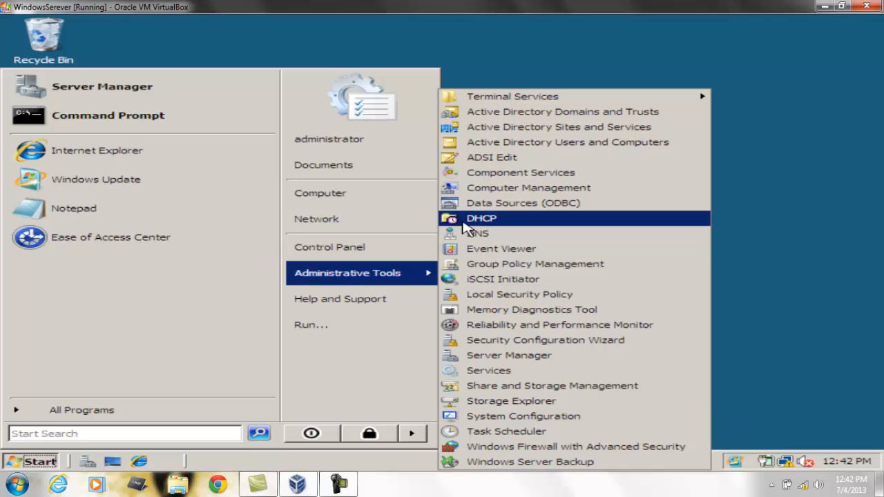
pyautogui.click(463, 222)
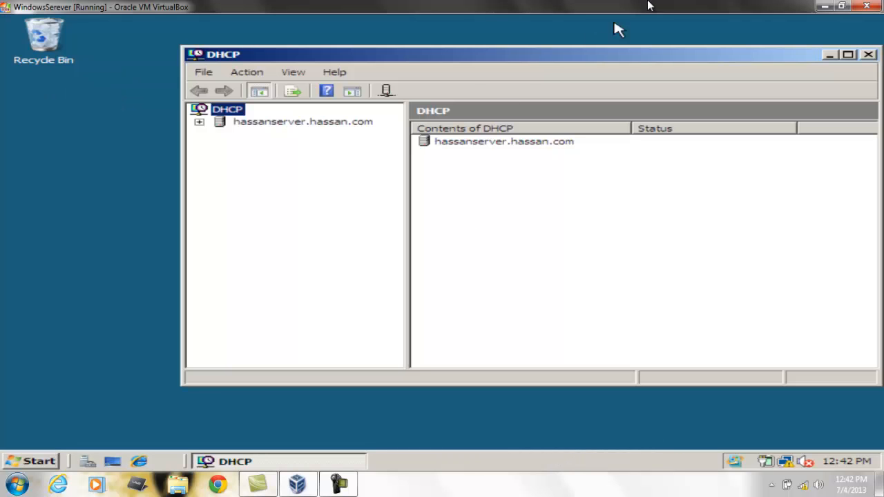
pyautogui.moveTo(635, 60); pyautogui.dragTo(554, 60)
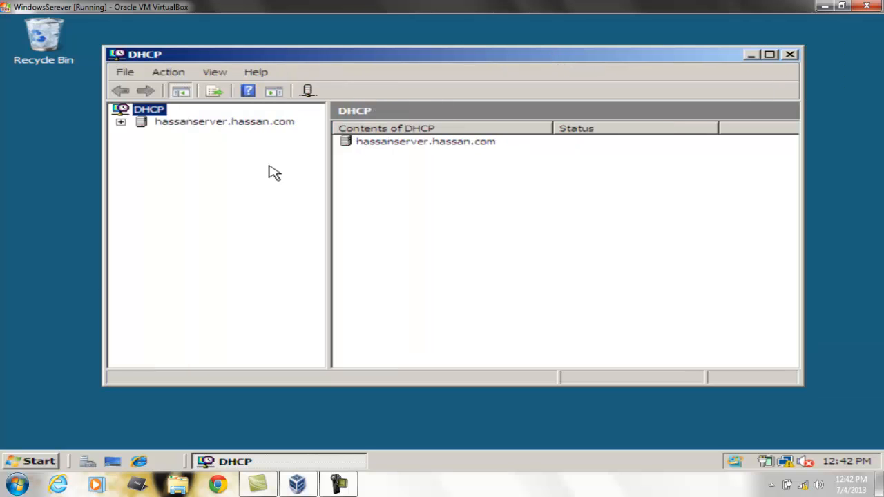
# Expand the server's IPv4 node and start the New Scope wizard
pyautogui.click(121, 122)
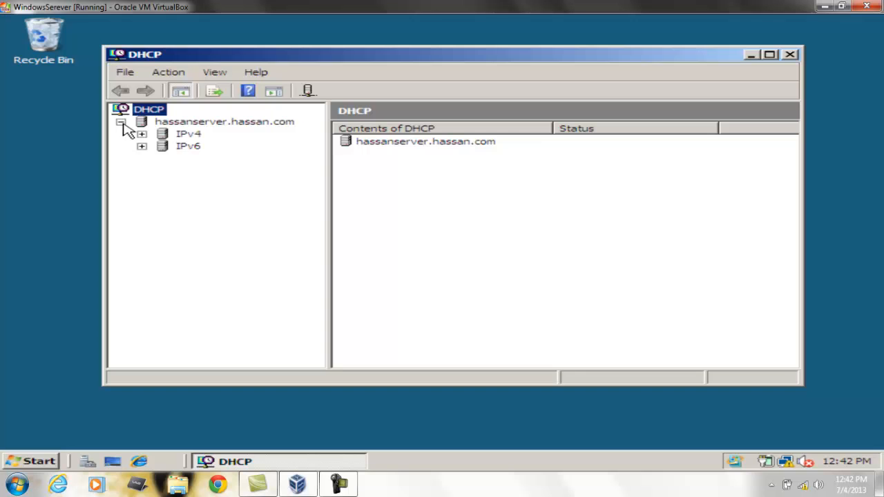
pyautogui.click(181, 134)
pyautogui.rightClick(181, 139)
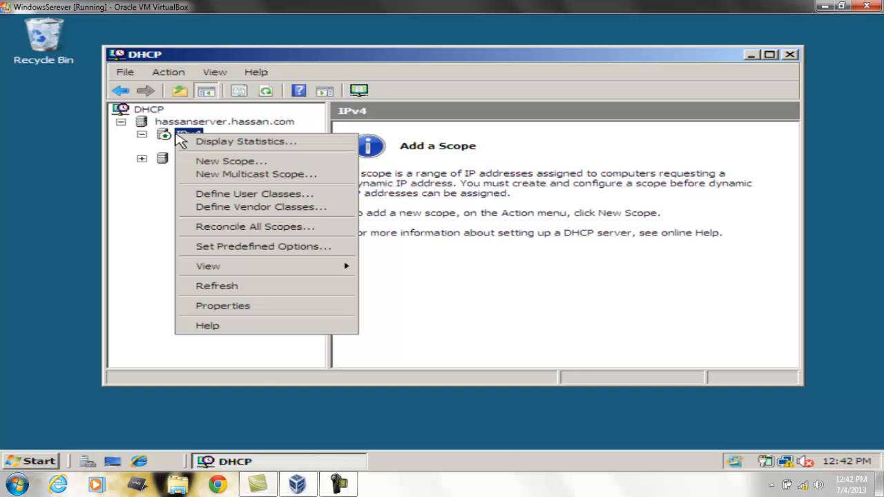
pyautogui.click(226, 163)
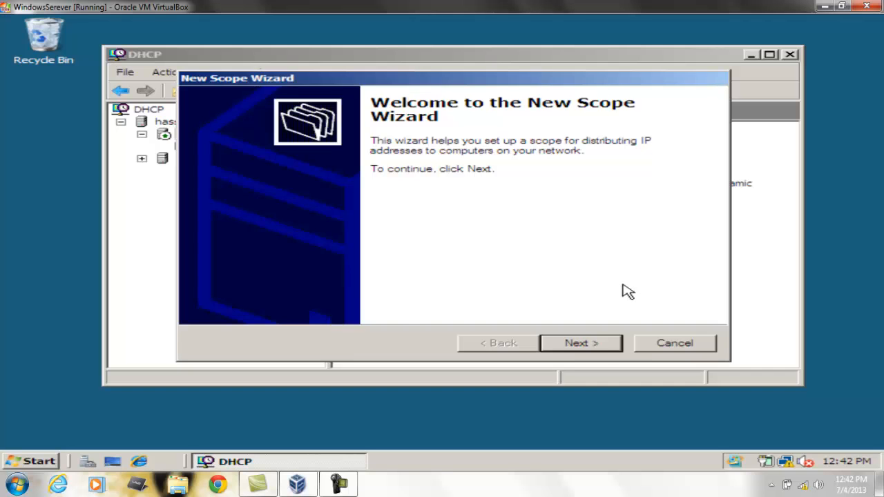
pyautogui.click(606, 349)
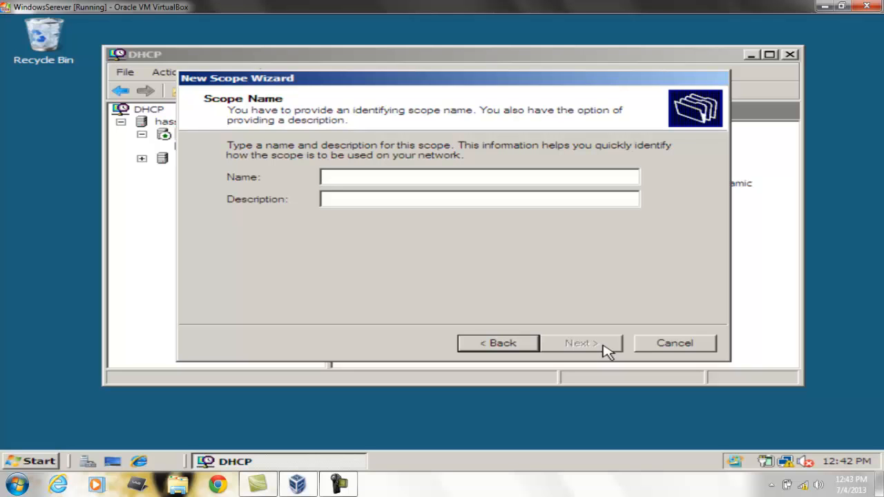
# Name the new scope Accounts
pyautogui.write('A')
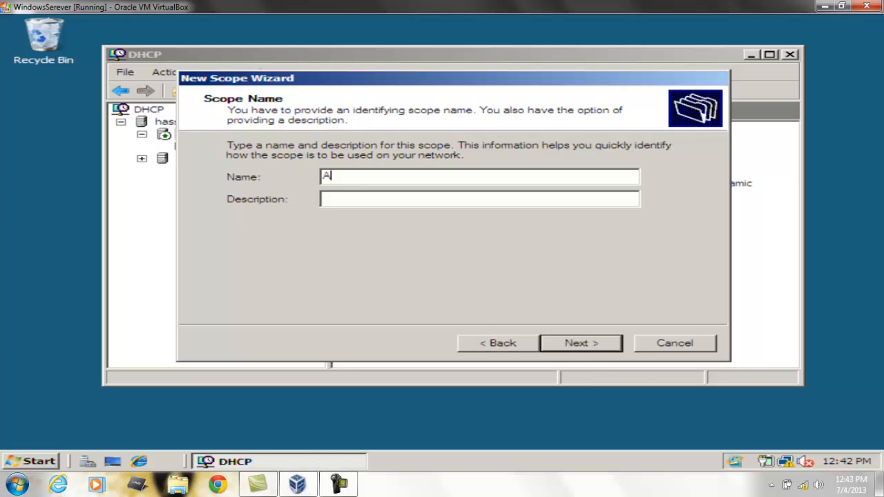
pyautogui.write('ccounts')
pyautogui.click(576, 351)
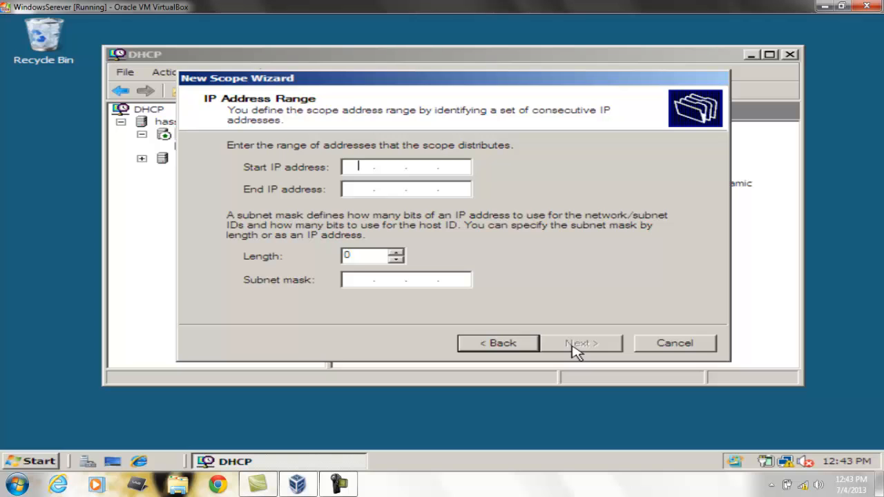
# Set the scope's address range from 192.168.0.1 to 192.168.0.100 with subnet mask 255.255.255.0
pyautogui.write('192.168.0.1')
pyautogui.press('Tab')
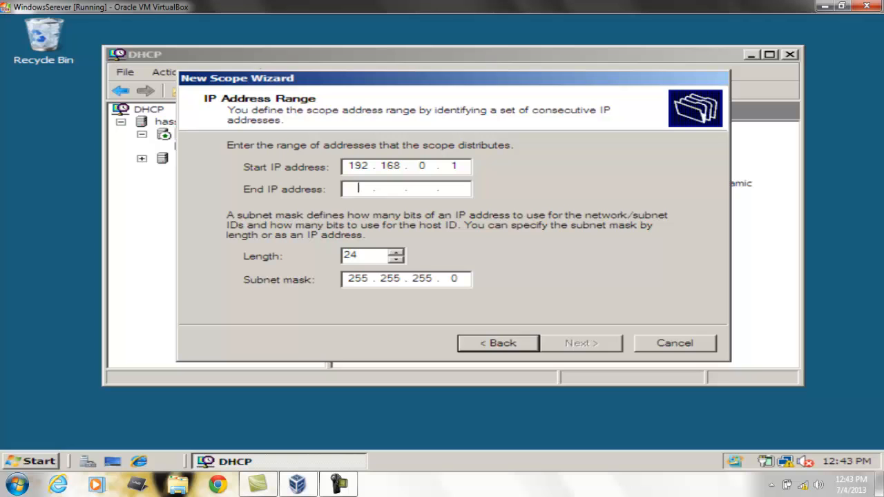
pyautogui.write('1')
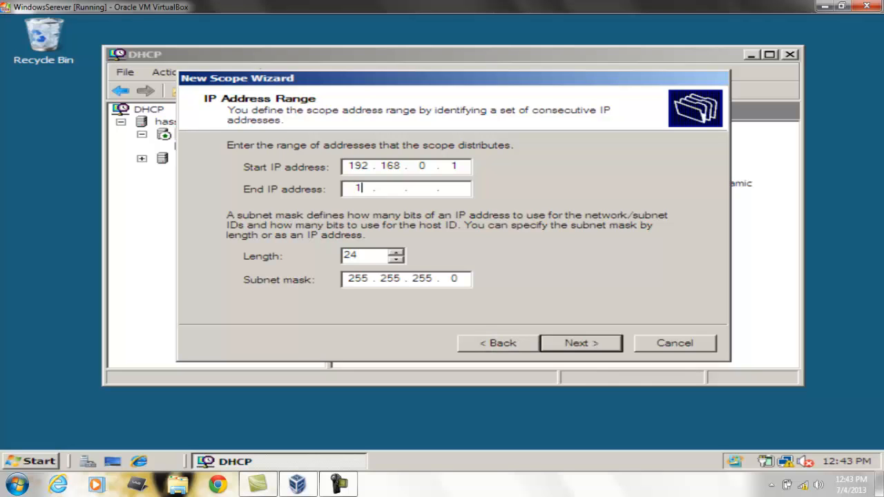
pyautogui.write('92.168.0.100')
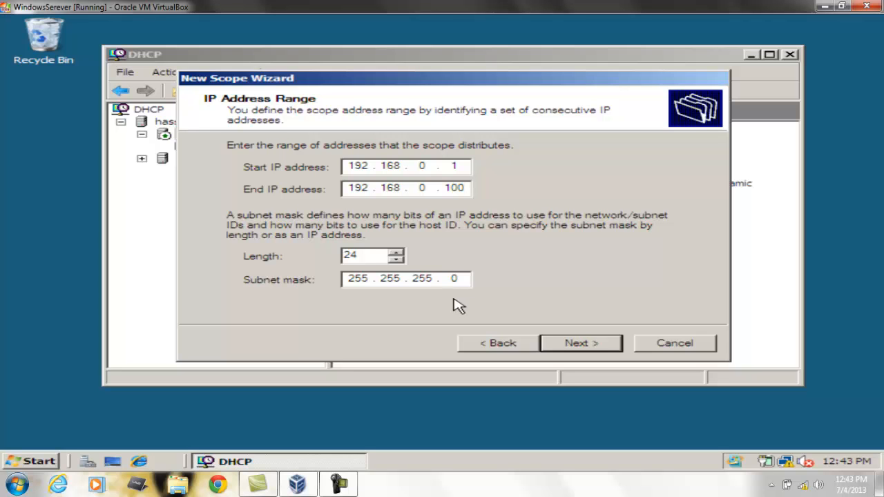
pyautogui.click(594, 343)
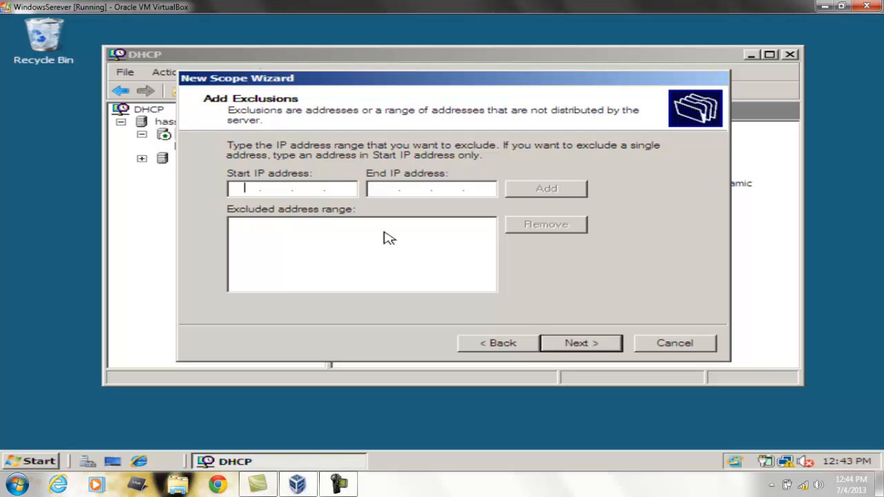
# Skip adding exclusions and set the lease duration to 2 days
pyautogui.click(581, 341)
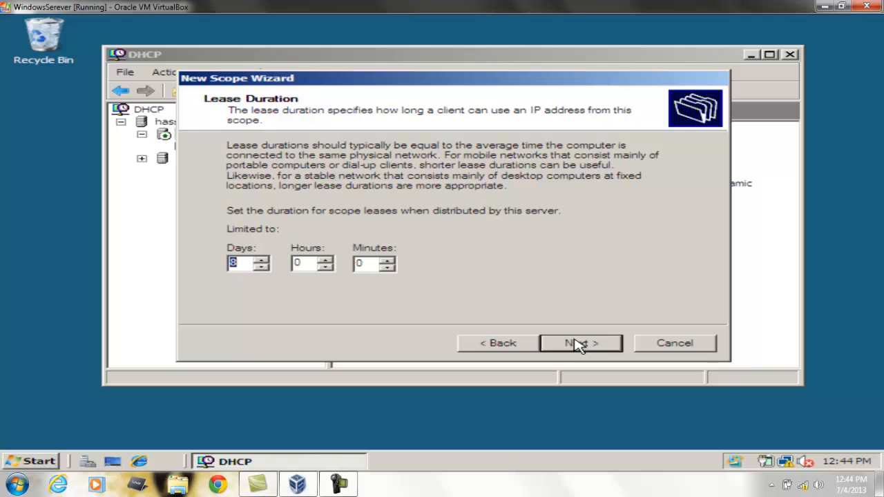
pyautogui.press('BackSpace')
pyautogui.press('BackSpace')
pyautogui.write('2')
pyautogui.click(576, 350)
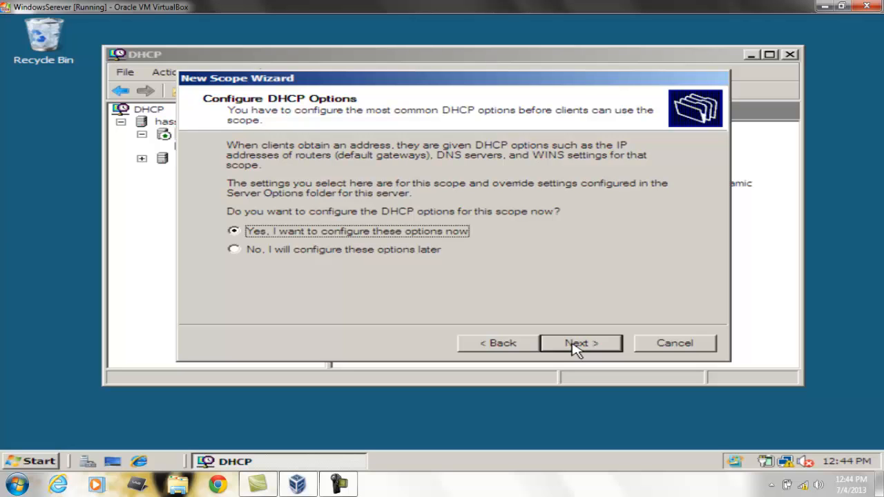
# Choose to configure DHCP options now and leave the default gateway empty
pyautogui.click(576, 349)
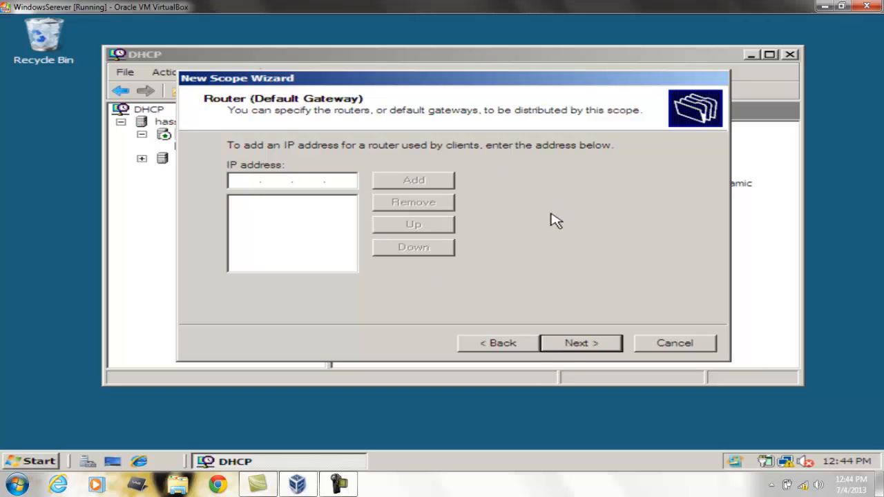
pyautogui.click(570, 350)
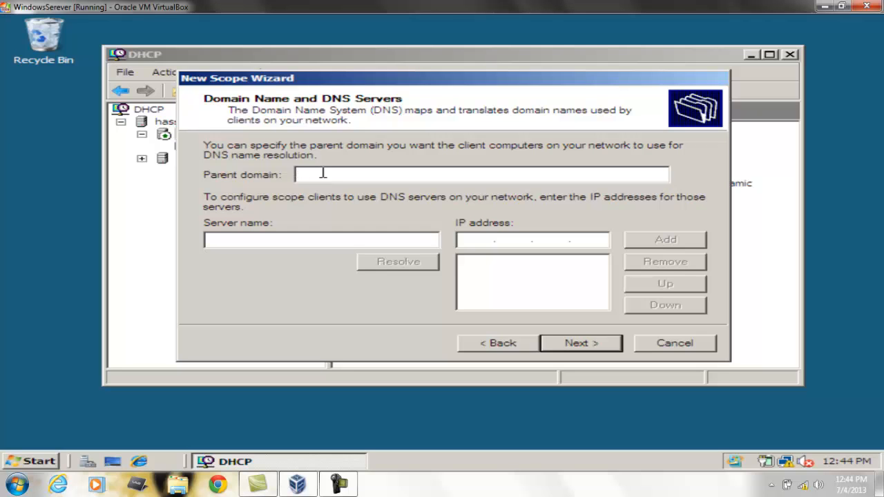
# Set the parent domain to Hassan.com and add DNS server HassanServer with IP address 192.168.0.1
pyautogui.write('Hassan.com')
pyautogui.click(262, 237)
pyautogui.write('Hassa')
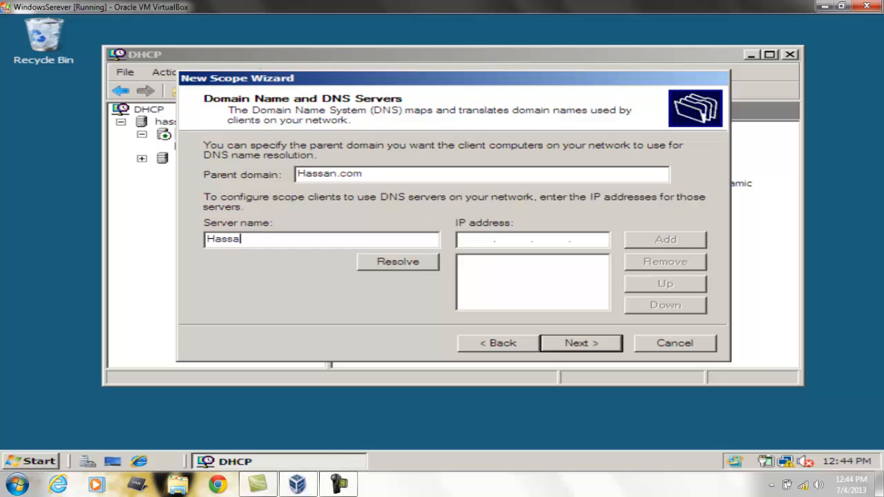
pyautogui.write('nServer')
pyautogui.click(472, 238)
pyautogui.write('192 . ')
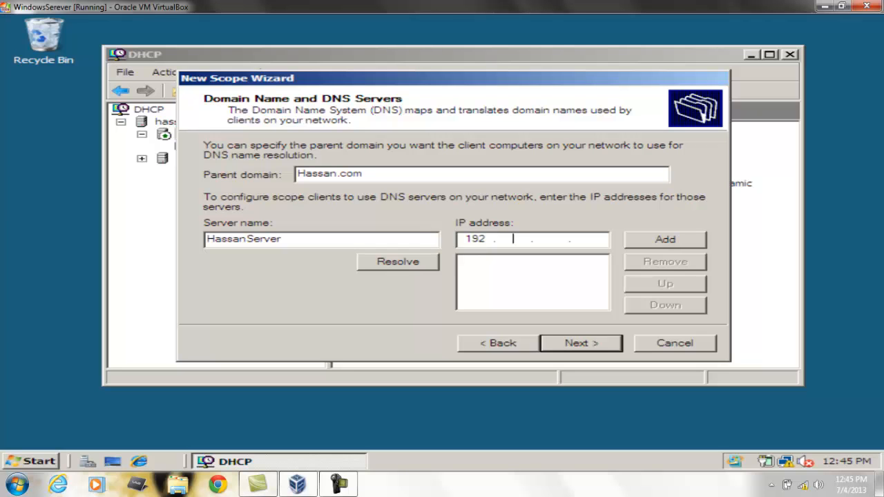
pyautogui.write('168 .')
pyautogui.click(699, 239)
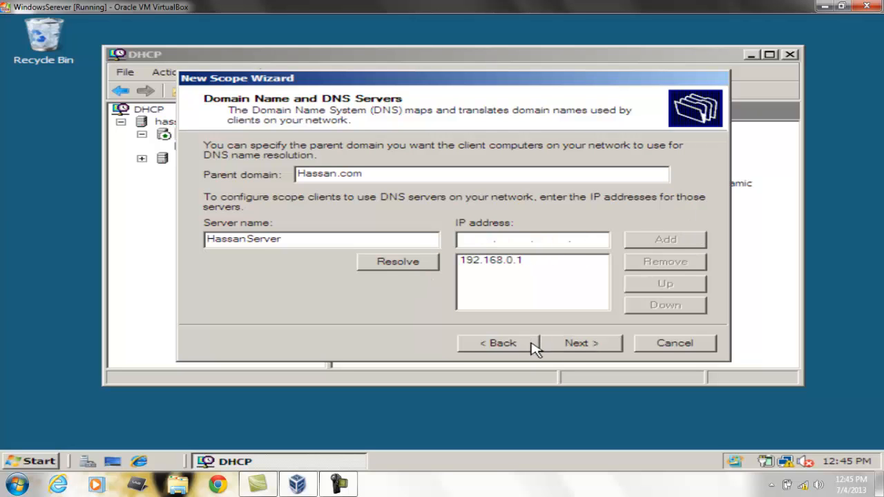
# Skip the WINS servers page, activate the scope now, finish the New Scope Wizard, and select the new Accounts scope
pyautogui.click(572, 349)
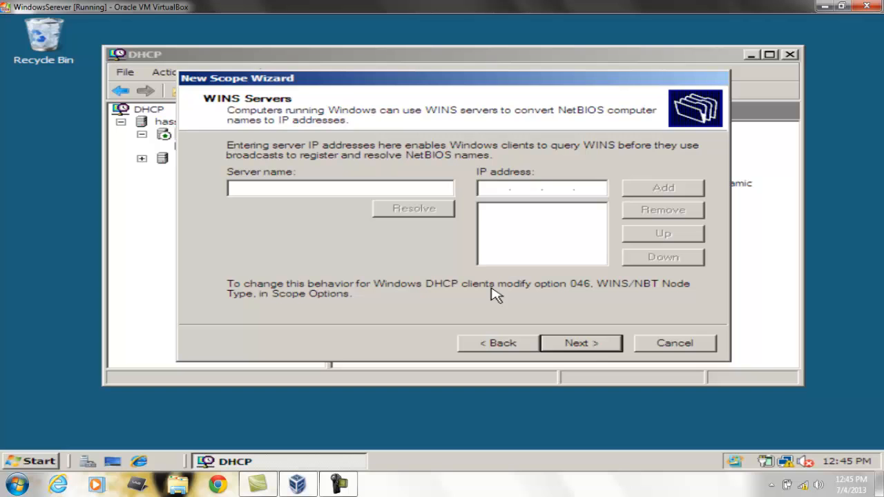
pyautogui.click(586, 347)
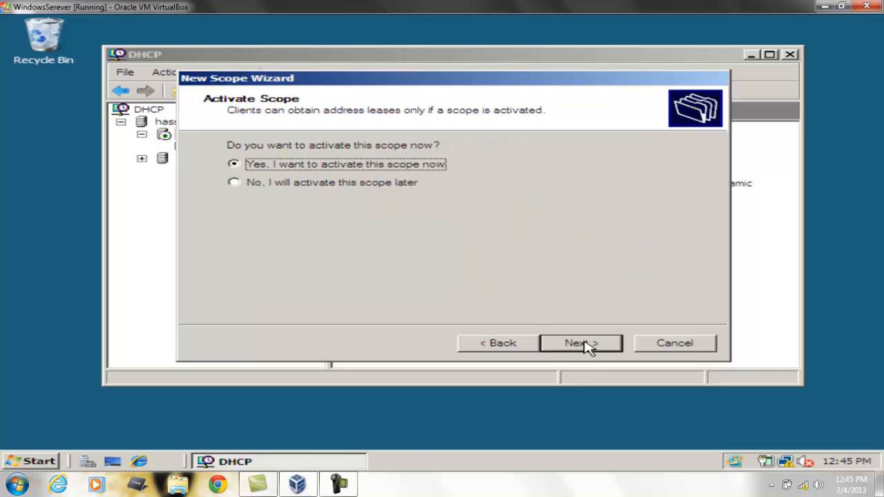
pyautogui.click(585, 347)
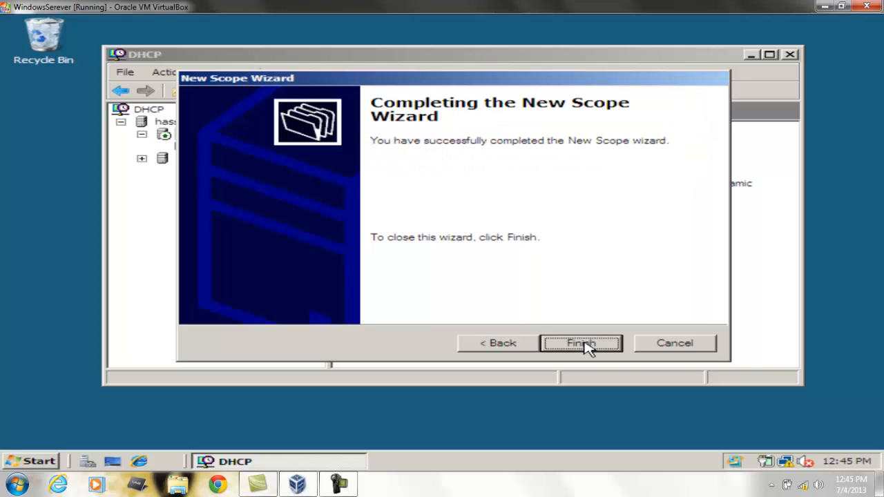
pyautogui.click(581, 344)
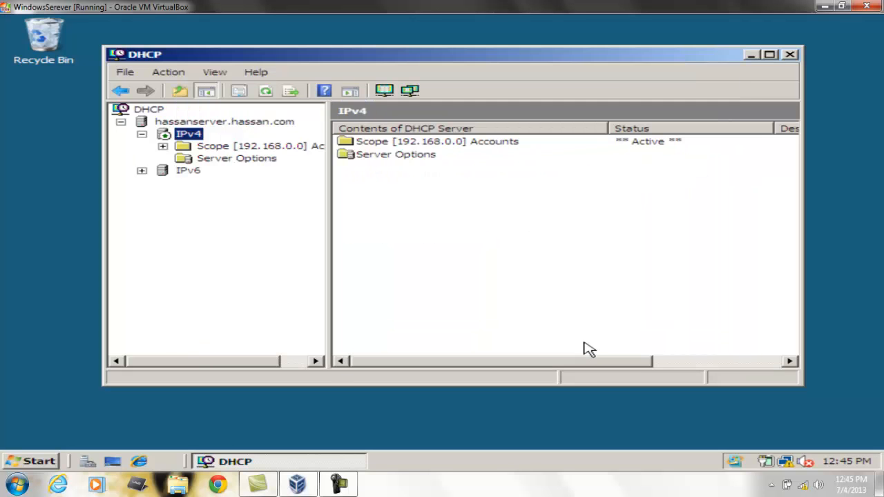
pyautogui.click(411, 147)
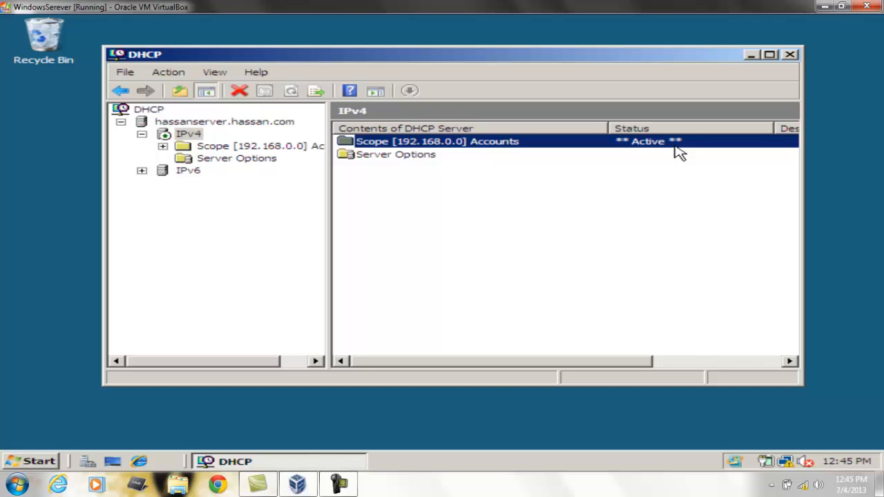
pyautogui.click(408, 157)
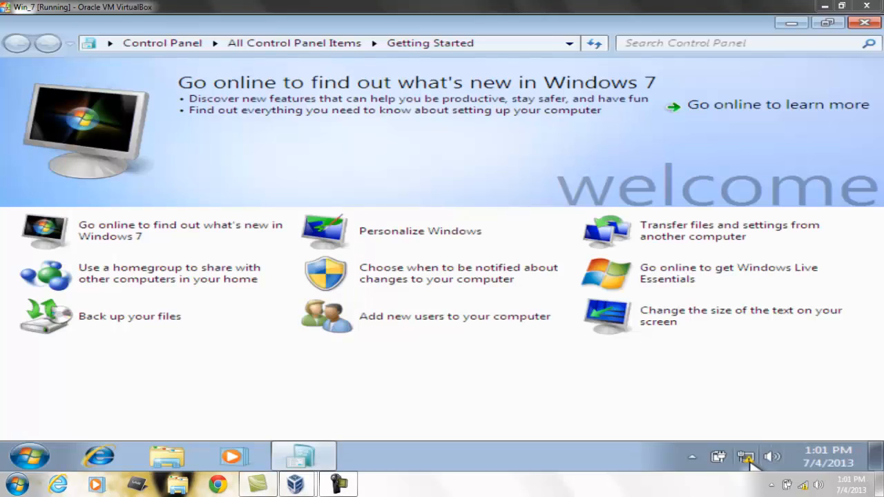
# On the Windows 7 client, open the Local Area Connection properties, authenticating as administrator with the account password
pyautogui.rightClick(752, 464)
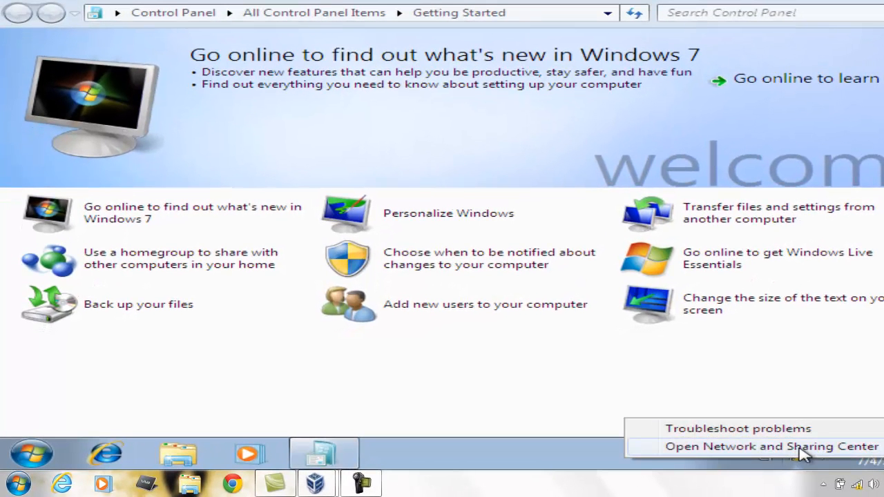
pyautogui.click(801, 447)
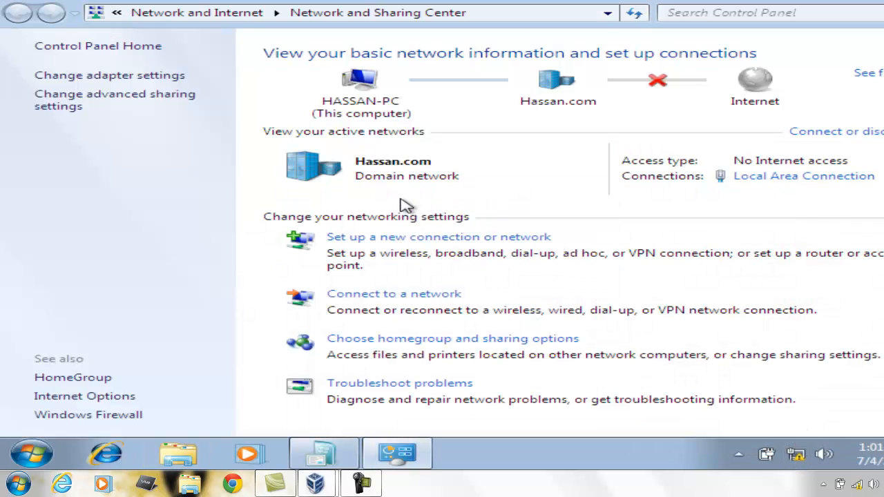
pyautogui.click(170, 80)
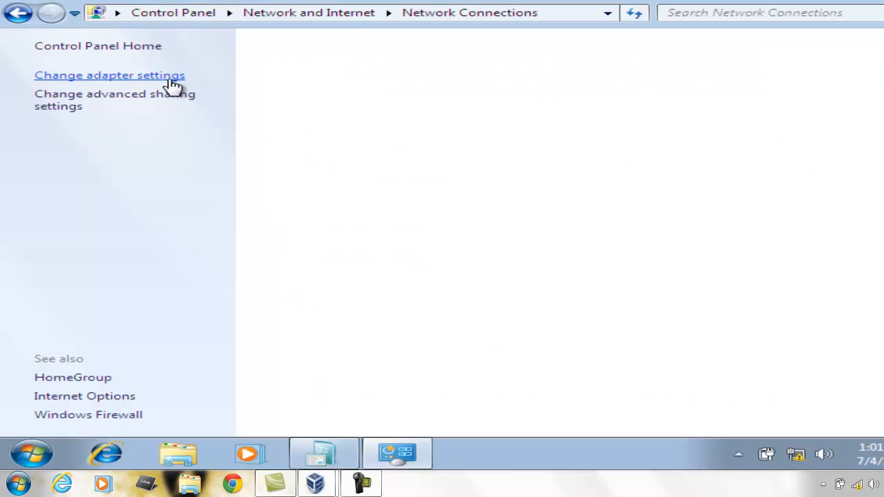
pyautogui.click(173, 86)
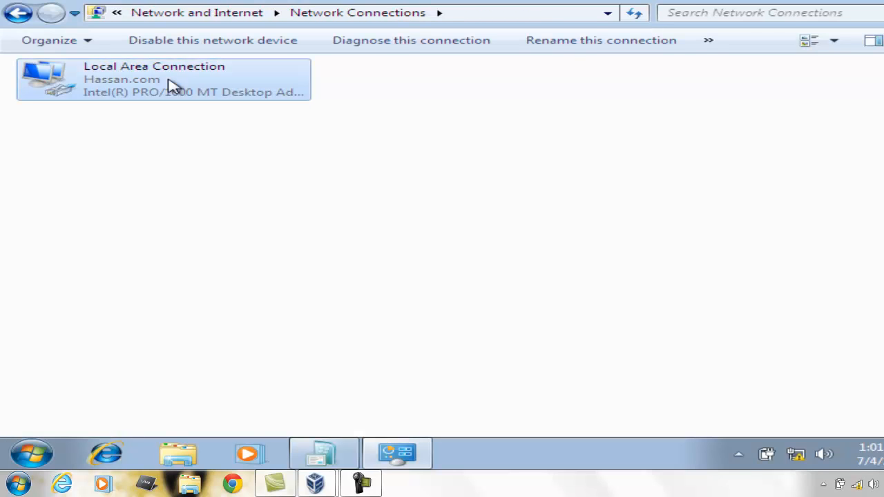
pyautogui.rightClick(173, 87)
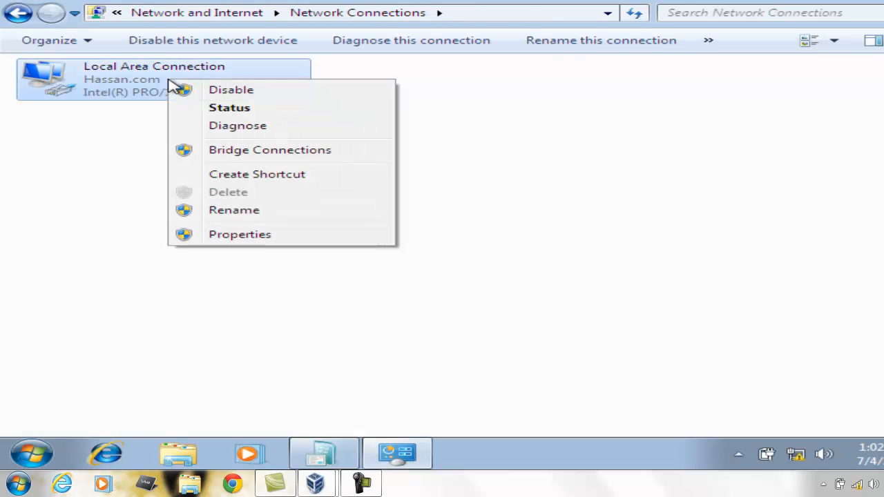
pyautogui.click(248, 235)
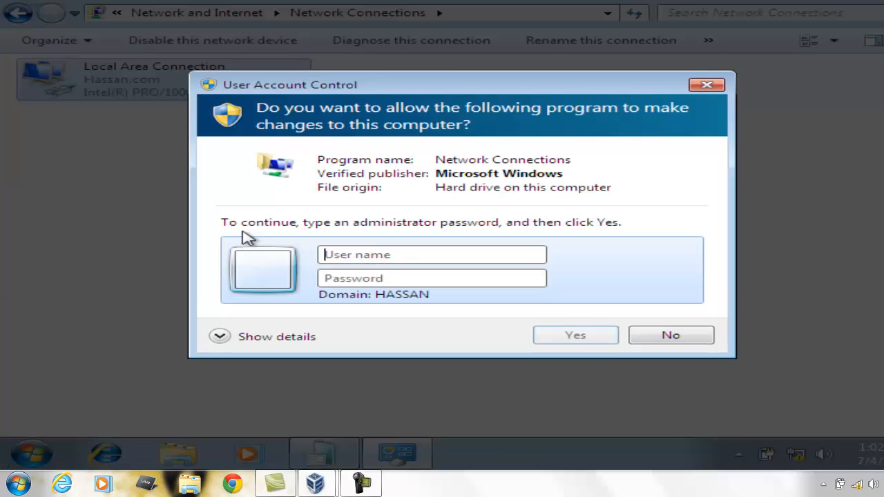
pyautogui.write('administrator******')
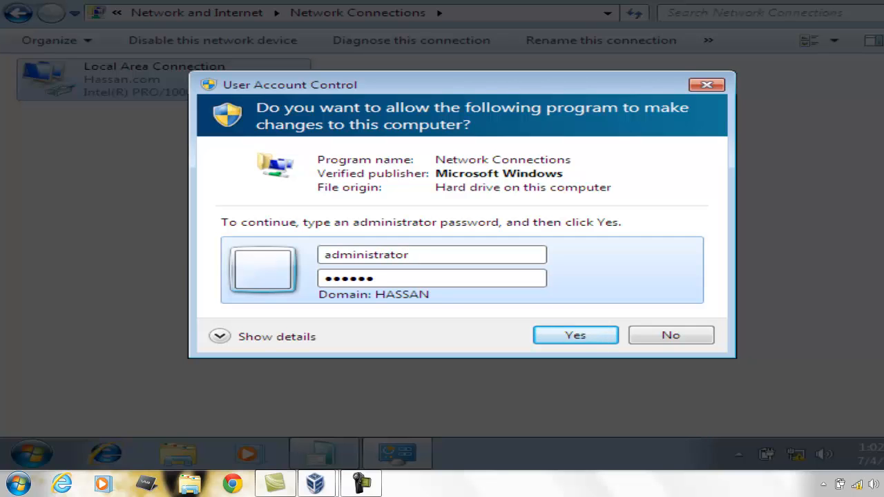
pyautogui.write('********')
pyautogui.press('Return')
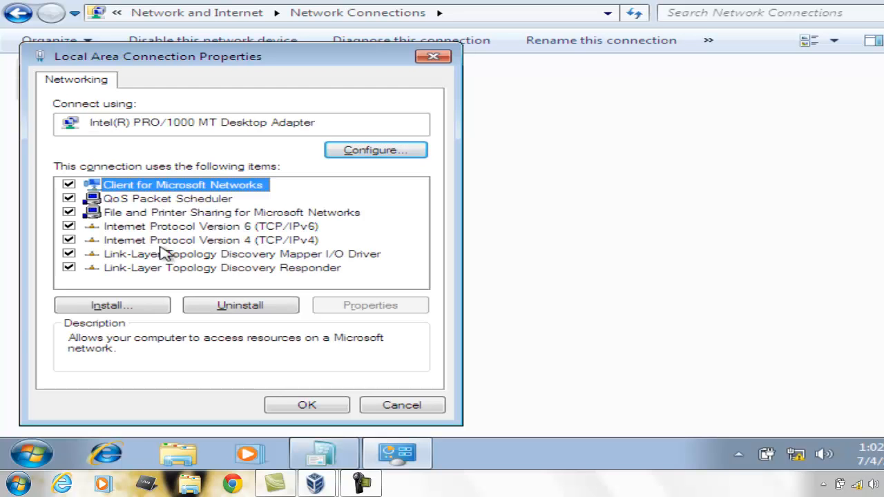
# Disable IPv6 on the connection and keep IPv4 obtaining the IP and DNS server addresses automatically
pyautogui.click(72, 228)
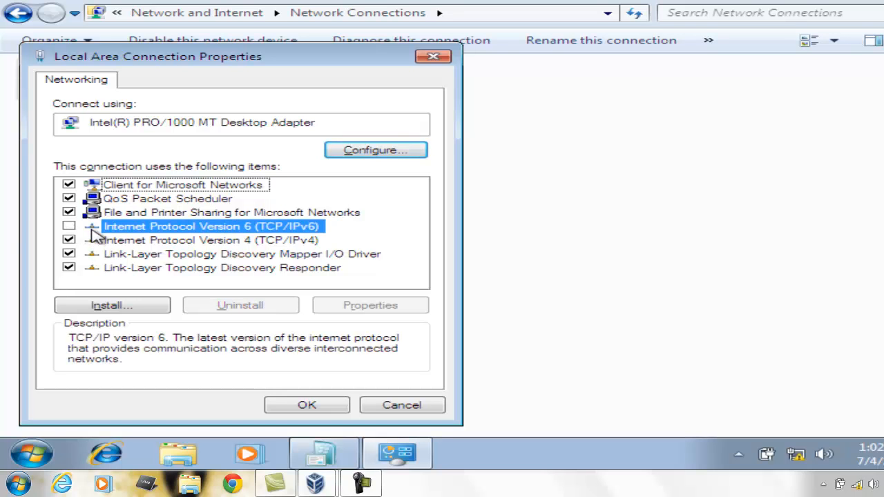
pyautogui.click(119, 243)
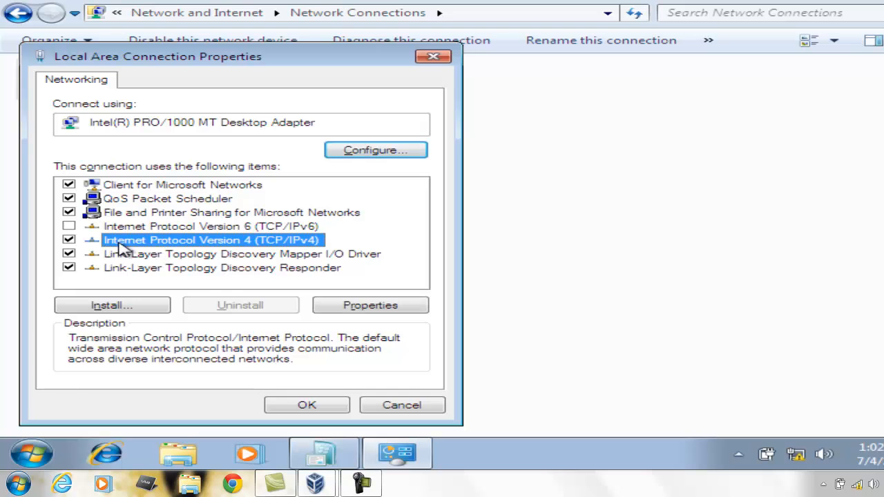
pyautogui.click(364, 308)
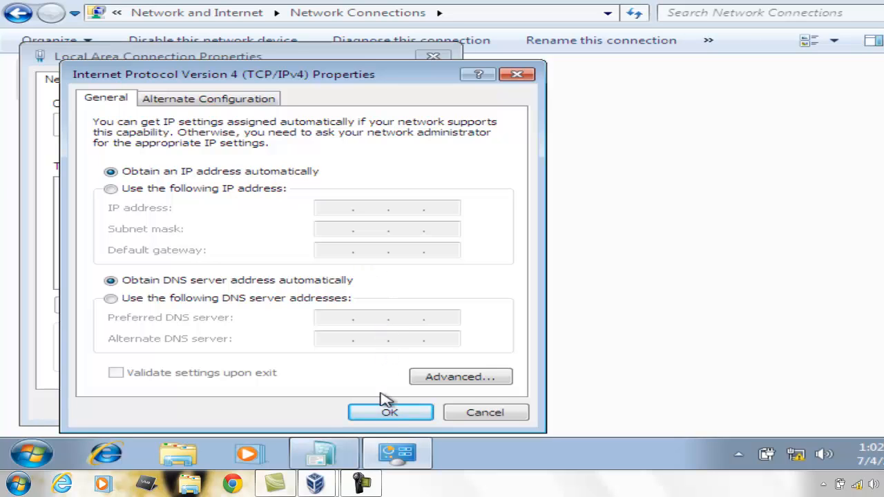
pyautogui.click(390, 417)
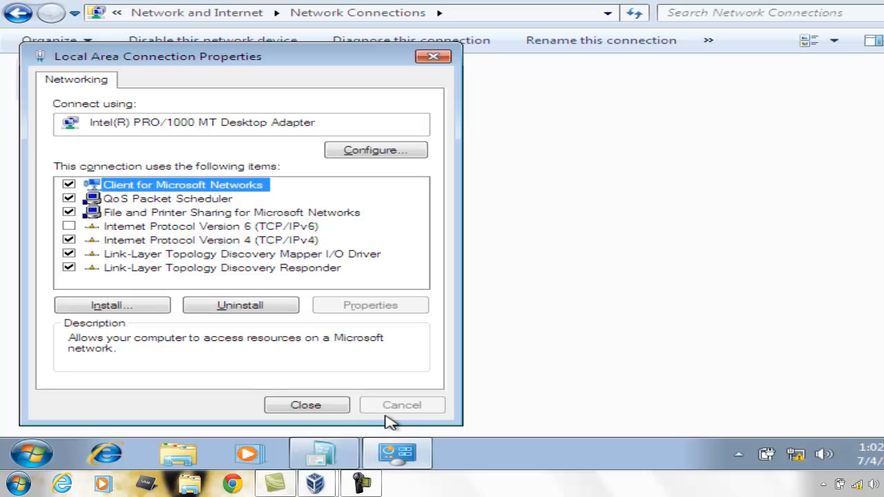
pyautogui.click(334, 406)
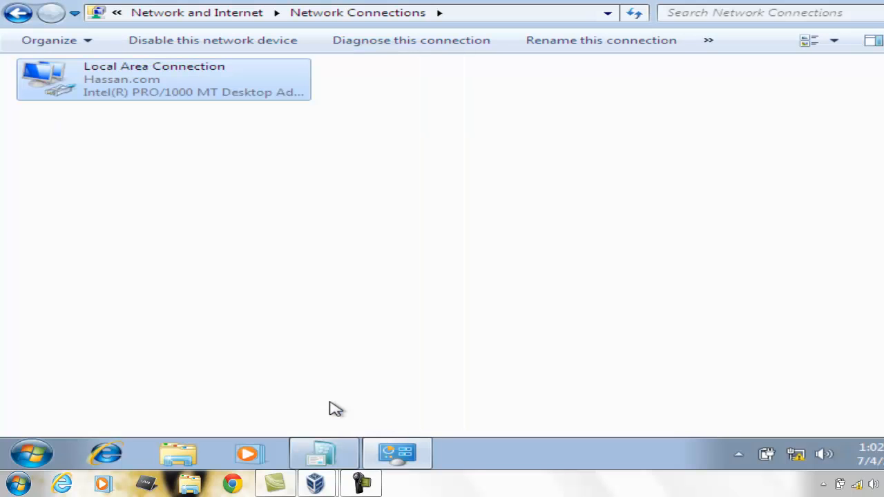
# Open the connection's status details to examine the DHCP-assigned address, lease and DNS server
pyautogui.click(269, 332)
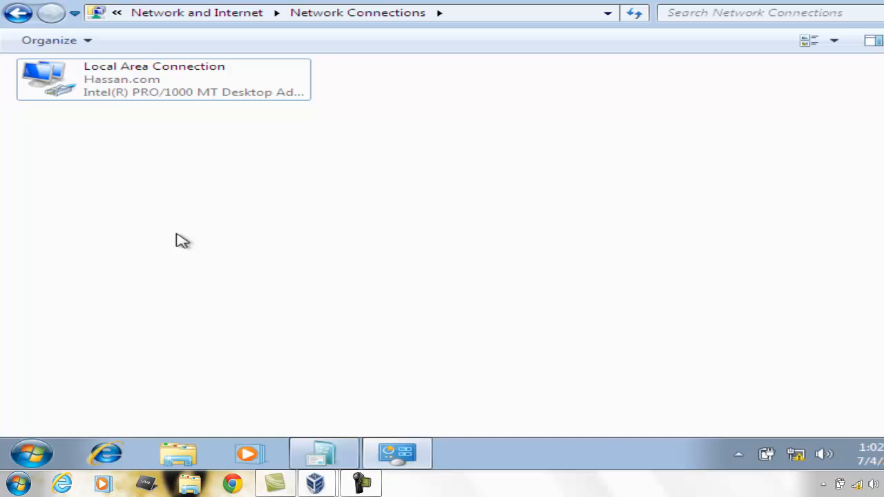
pyautogui.doubleClick(111, 95)
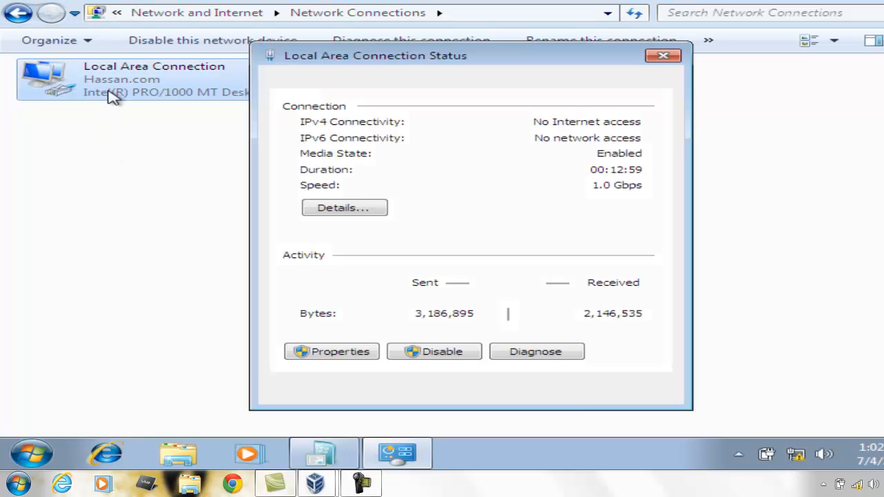
pyautogui.click(345, 210)
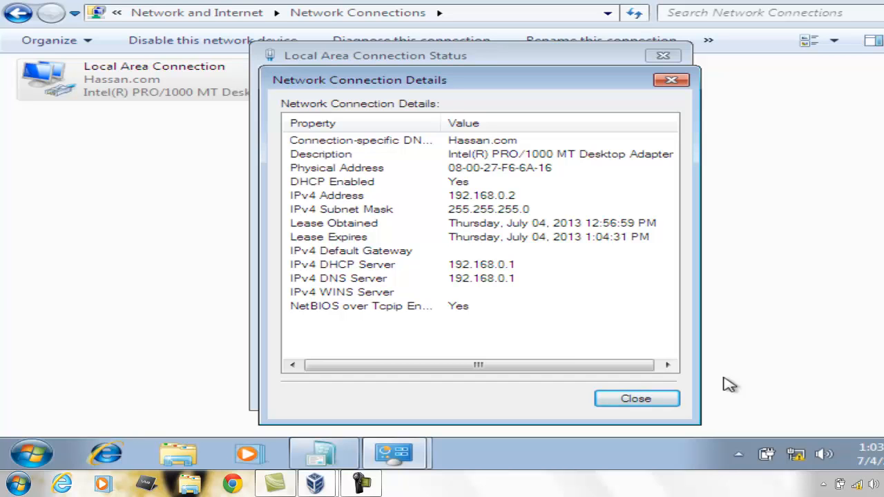
pyautogui.click(668, 403)
pyautogui.click(666, 398)
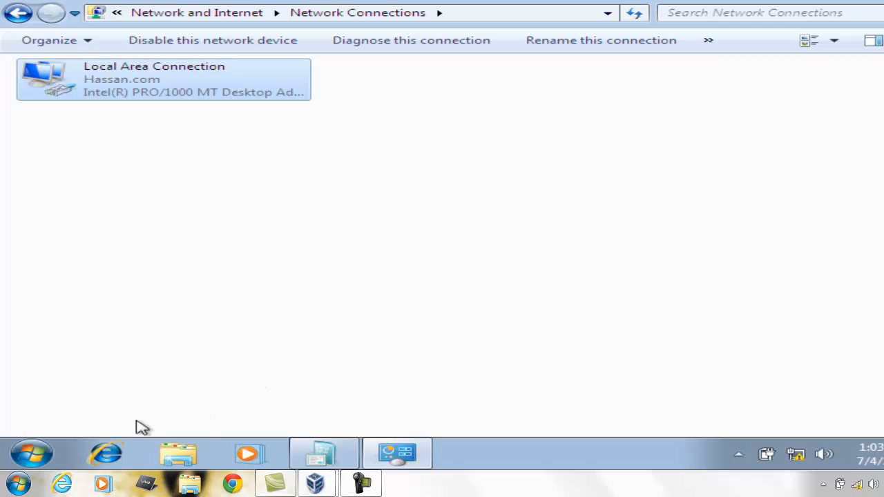
pyautogui.click(5, 463)
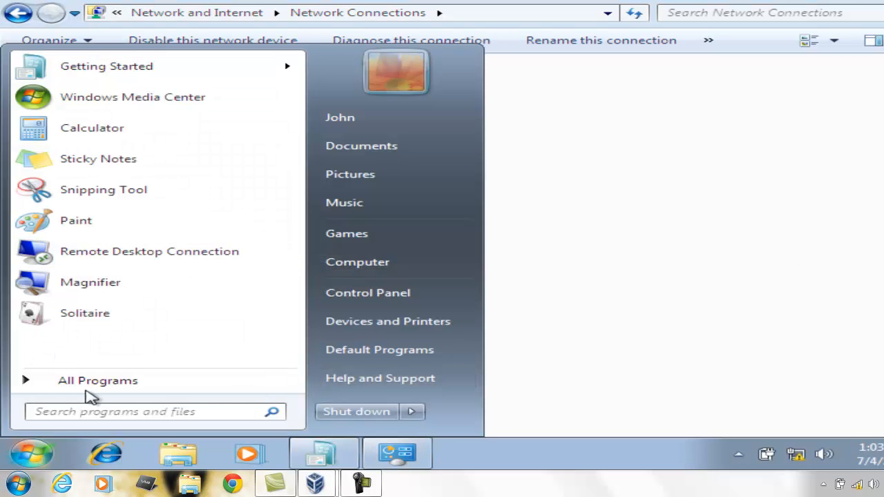
pyautogui.write('cmd')
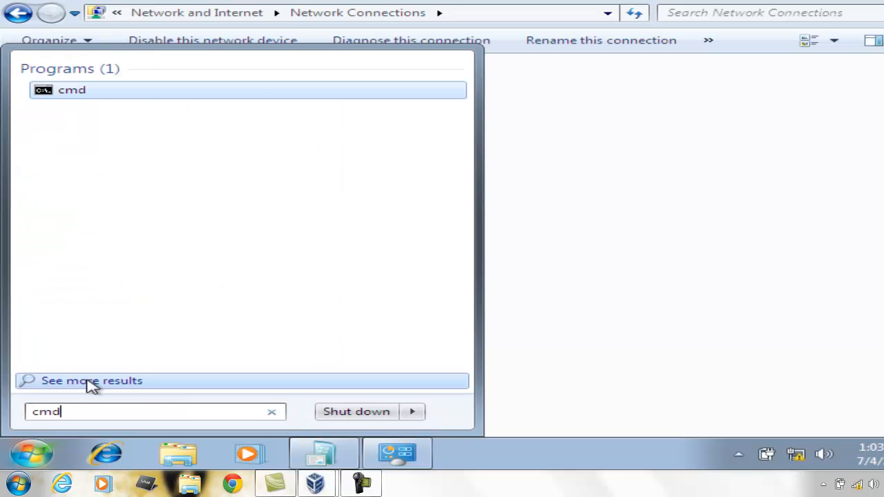
pyautogui.click(89, 388)
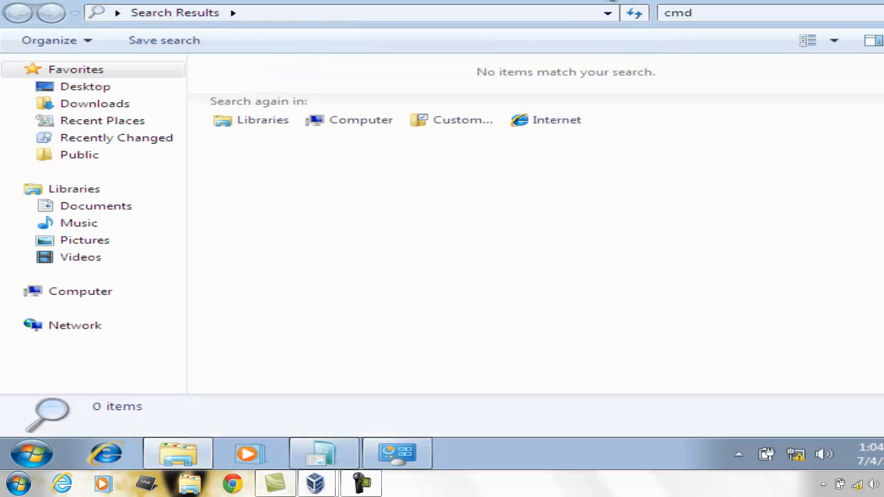
pyautogui.click(883, 0)
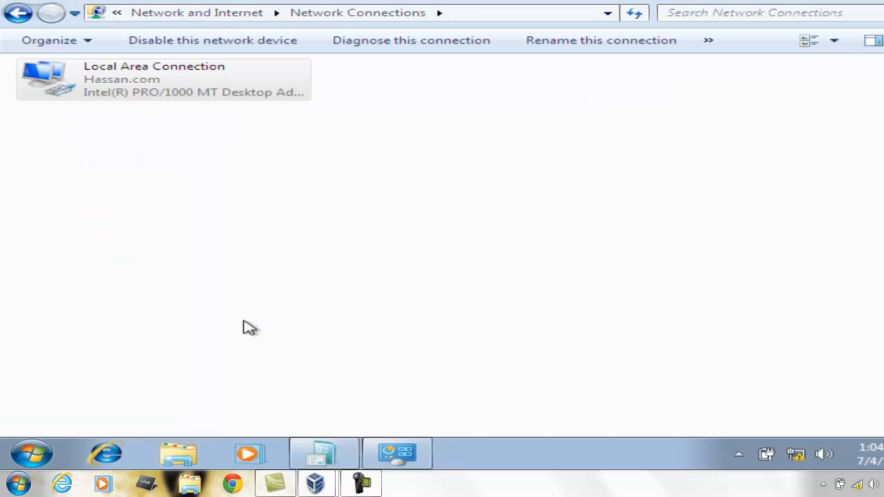
pyautogui.click(14, 474)
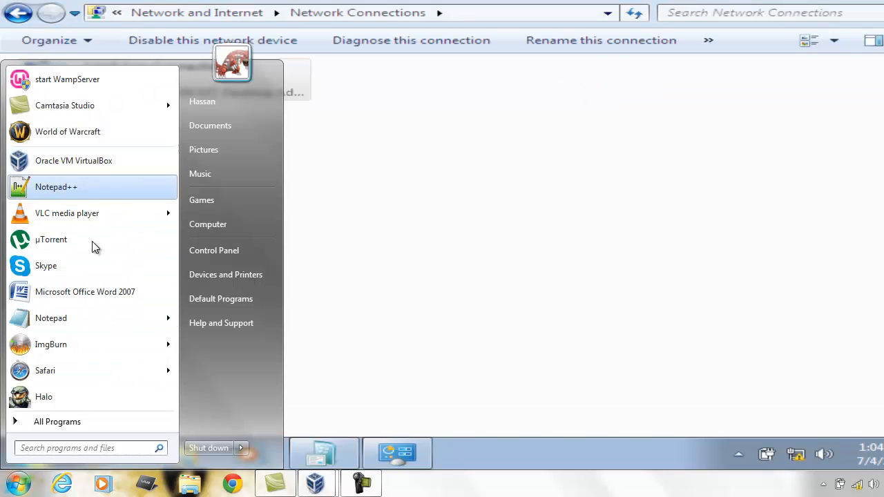
pyautogui.click(486, 187)
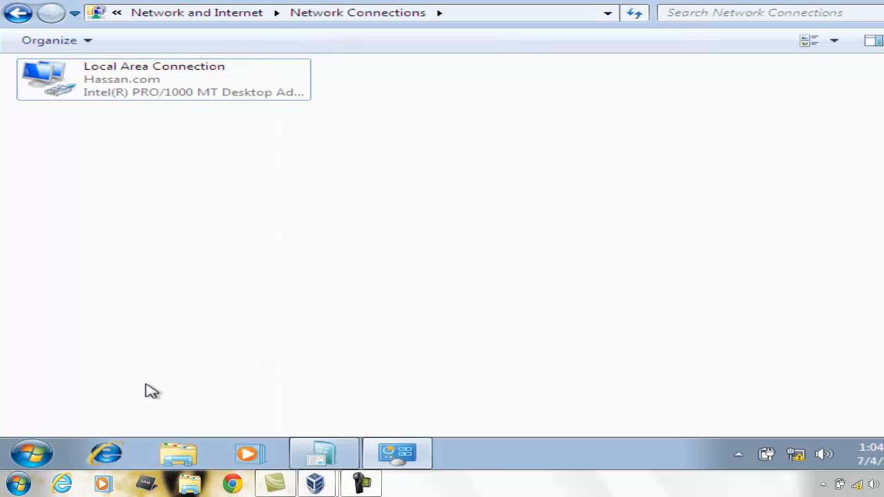
# Run ipconfig in a command prompt to check the client's IP configuration, exit, and reopen the connection status
pyautogui.click(31, 453)
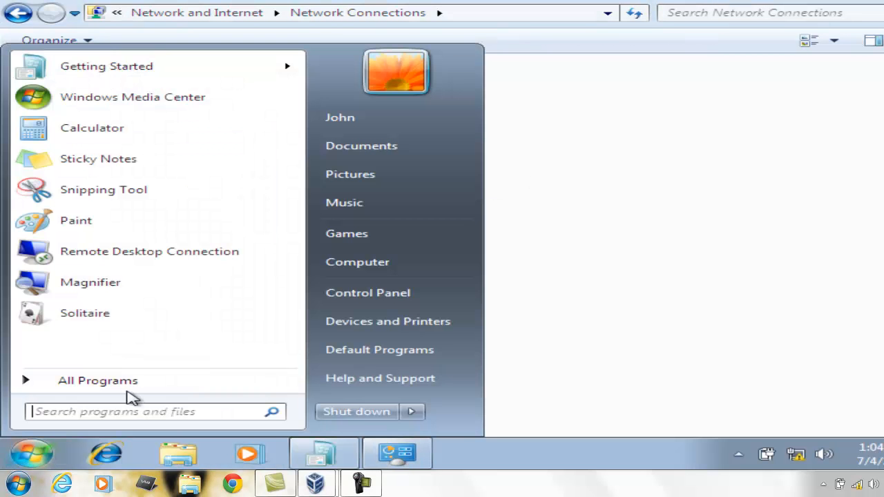
pyautogui.write('cmd')
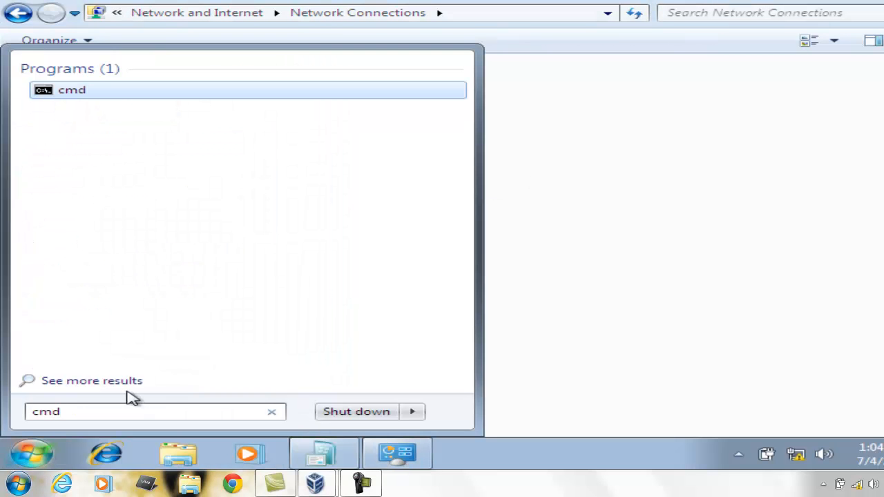
pyautogui.click(75, 96)
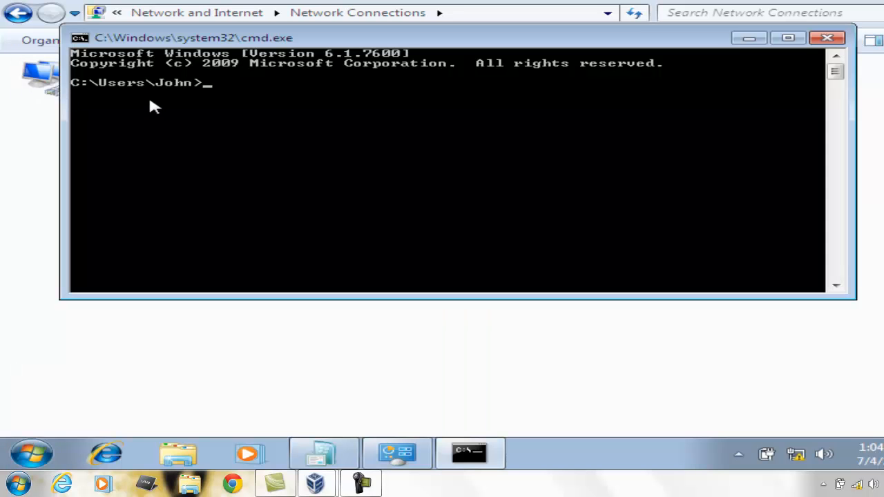
pyautogui.write('ipconfig')
pyautogui.press('Return')
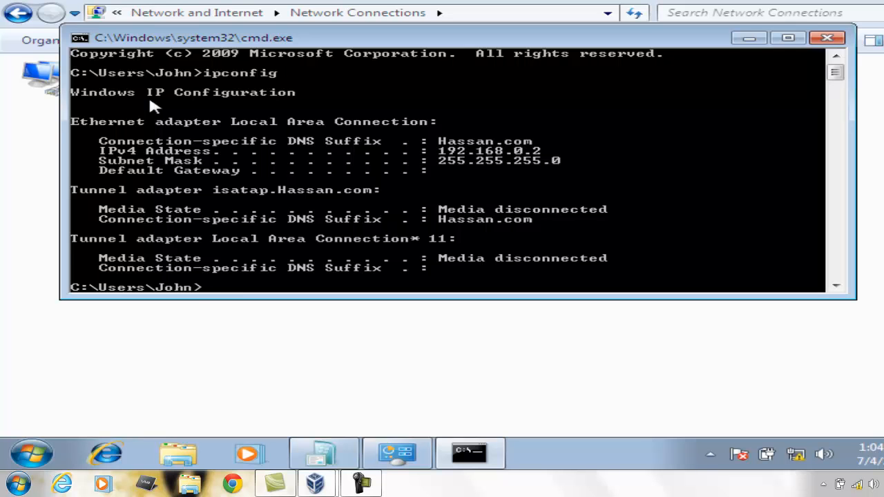
pyautogui.write('exit')
pyautogui.press('Return')
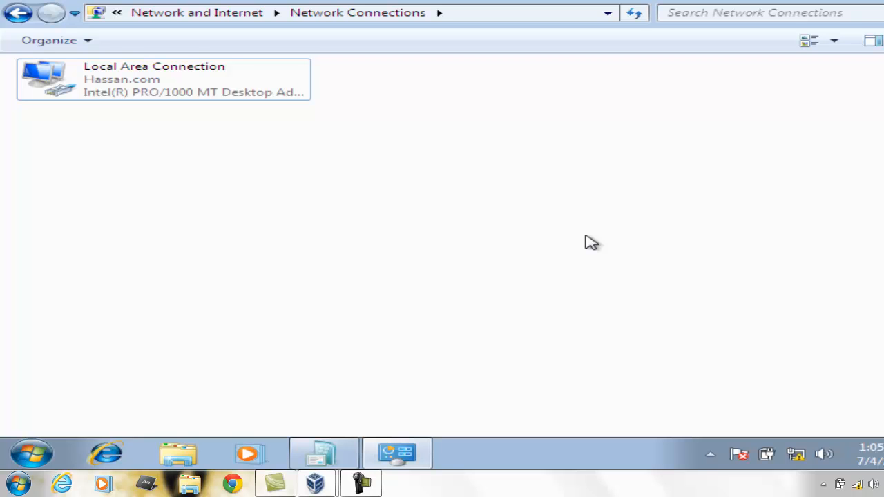
pyautogui.doubleClick(216, 65)
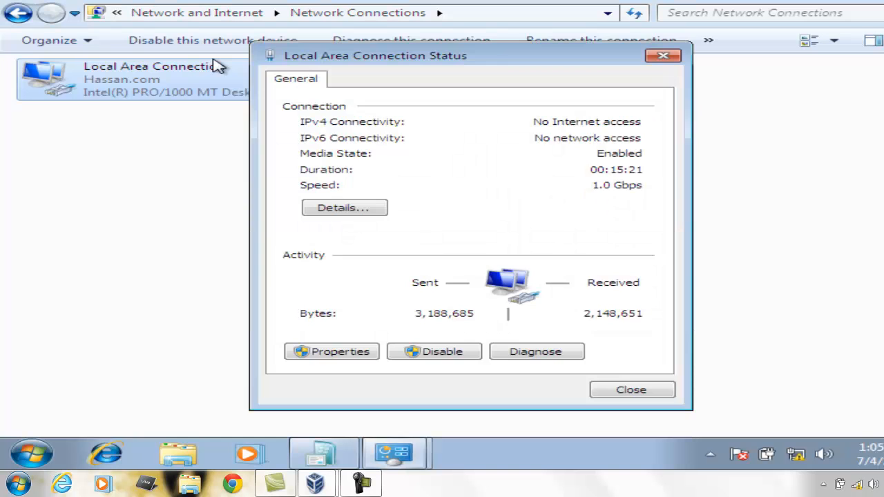
# Open the connection's details to recheck the DHCP-assigned address, then close the details and status windows
pyautogui.click(368, 207)
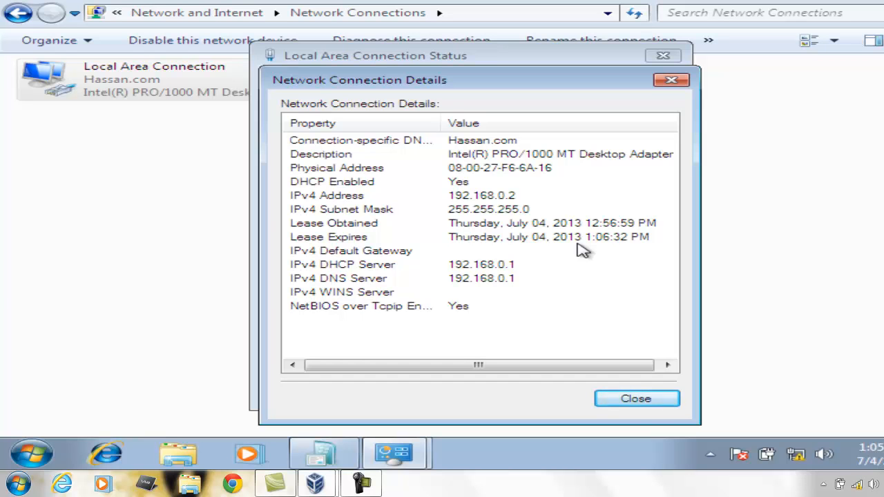
pyautogui.click(641, 402)
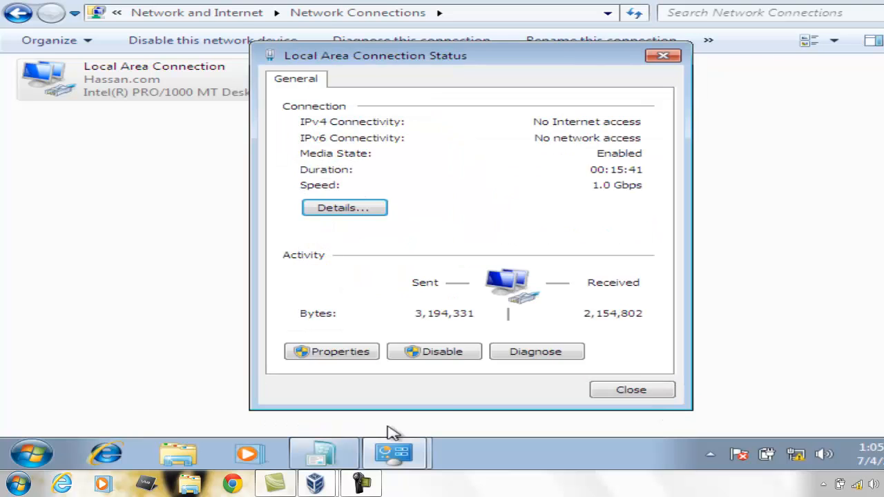
pyautogui.click(617, 387)
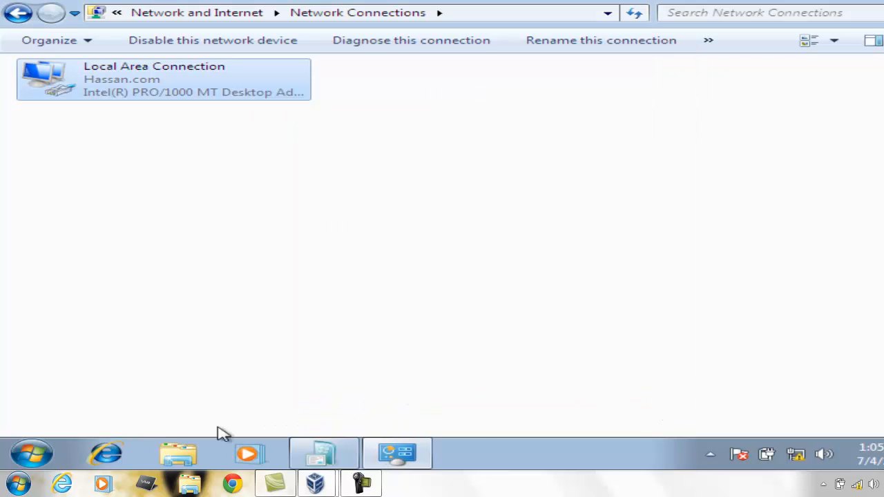
# Open a command prompt by searching for cmd from the Start menu
pyautogui.click(38, 451)
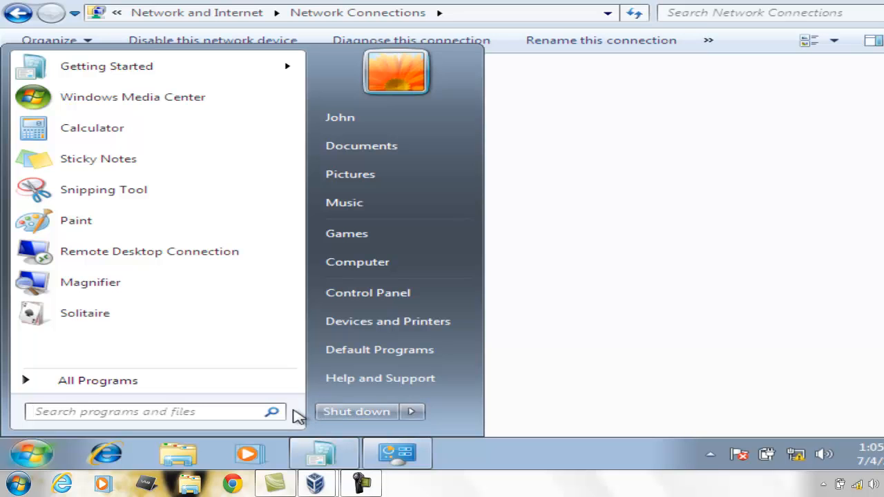
pyautogui.write('cmd')
pyautogui.press('Return')
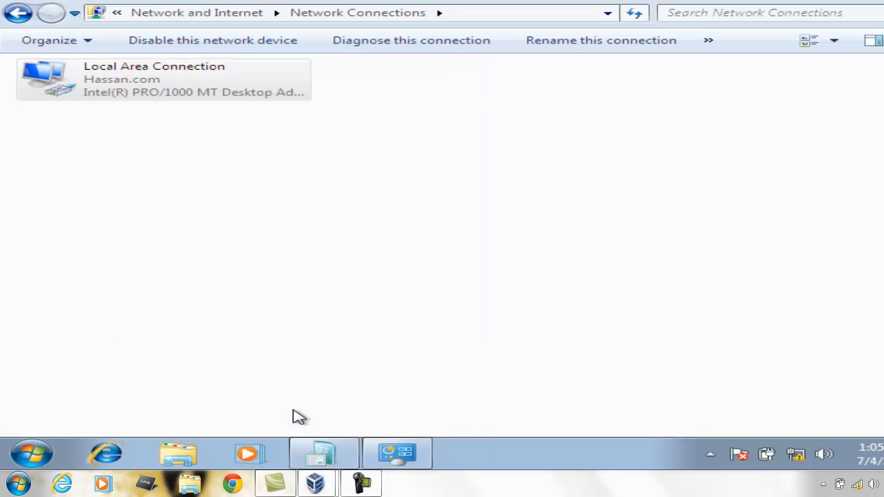
pyautogui.click(360, 483)
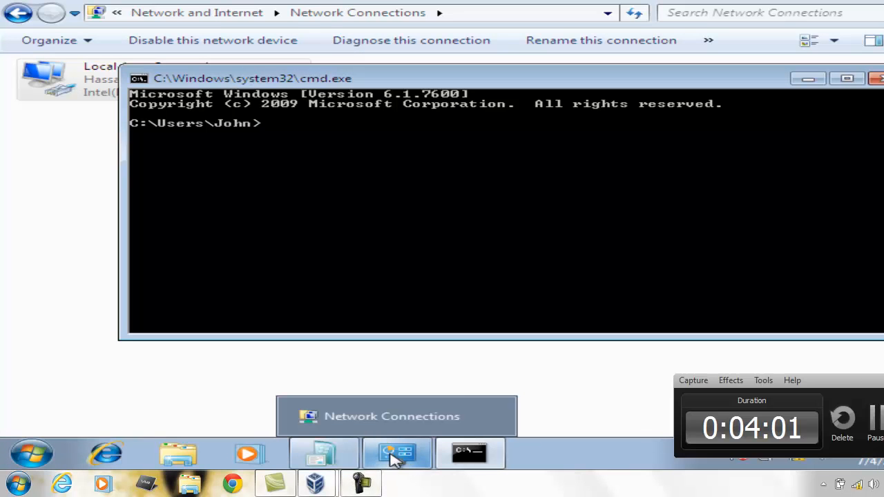